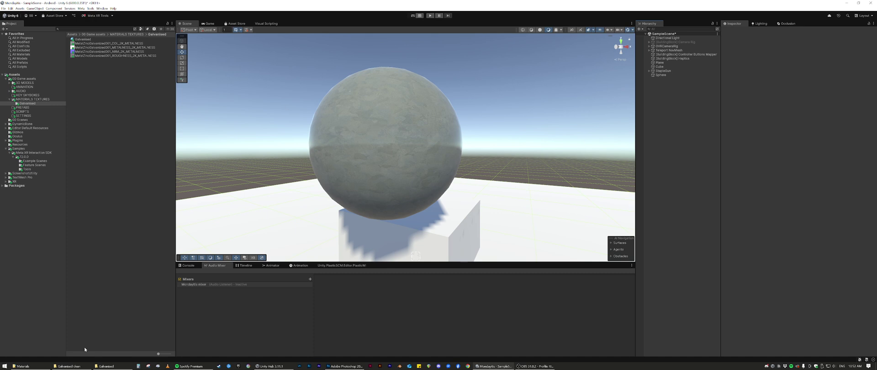
- Review the import settings of the Galvanised COL, METALNESS, NRM and ROUGHNESS textures
{"action": "left_click", "coordinate": [89, 43]}
{"action": "left_click", "coordinate": [90, 47]}
{"action": "left_click", "coordinate": [94, 52]}
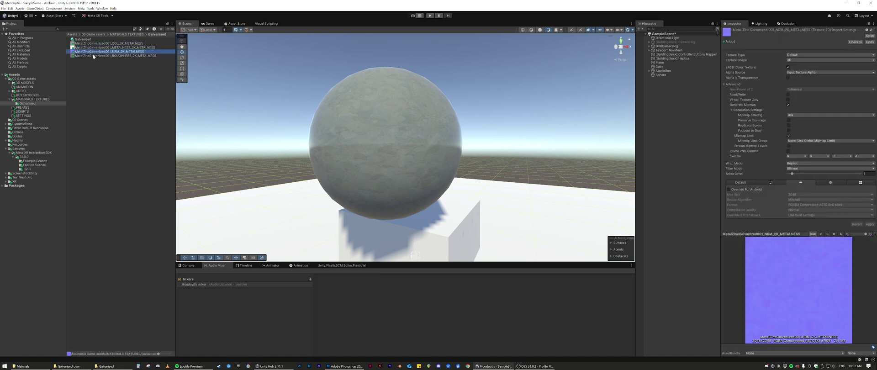
{"action": "left_click", "coordinate": [93, 56]}
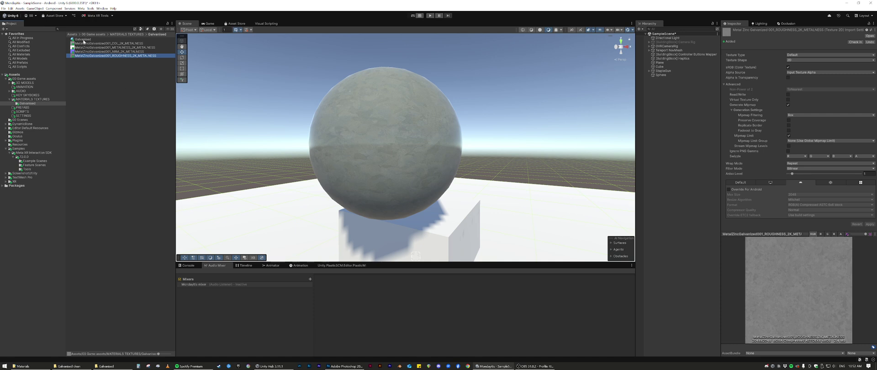
{"action": "left_click", "coordinate": [97, 44]}
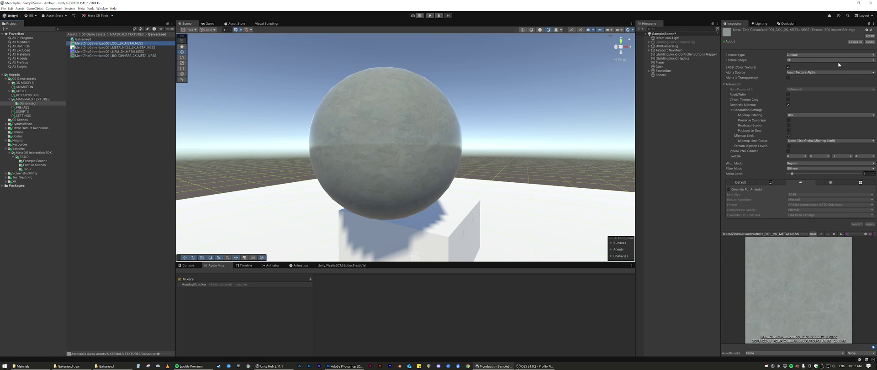
- Show the Galvanised material's Standard shader settings and focus its Smoothness value
{"action": "left_click", "coordinate": [84, 40]}
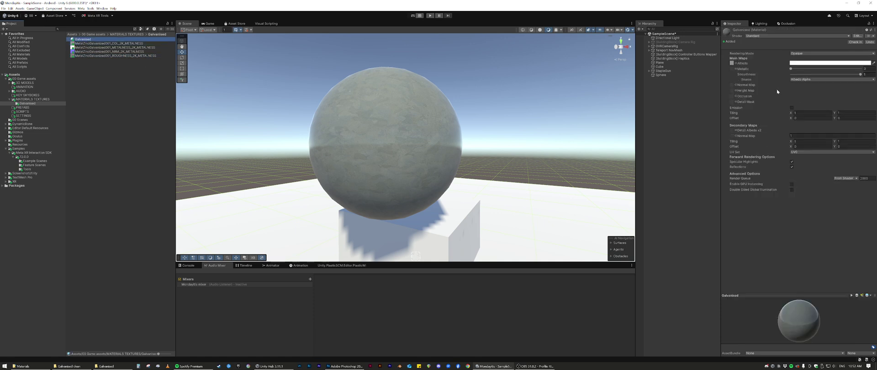
{"action": "left_click", "coordinate": [746, 76]}
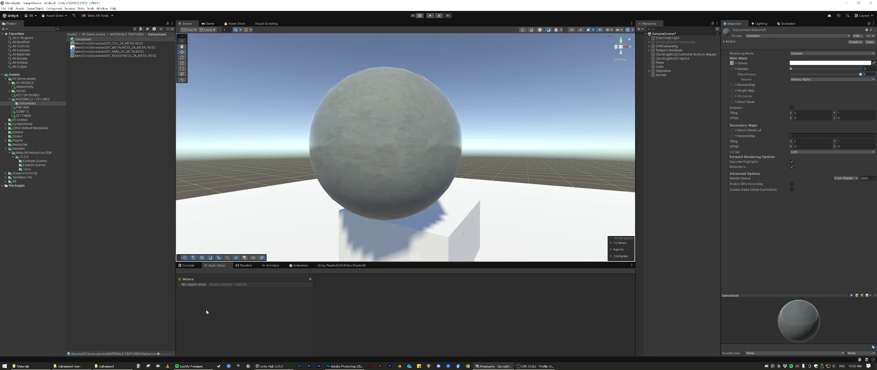
- Bring the desktop Materials folder window up in File Explorer
{"action": "left_click", "coordinate": [113, 367]}
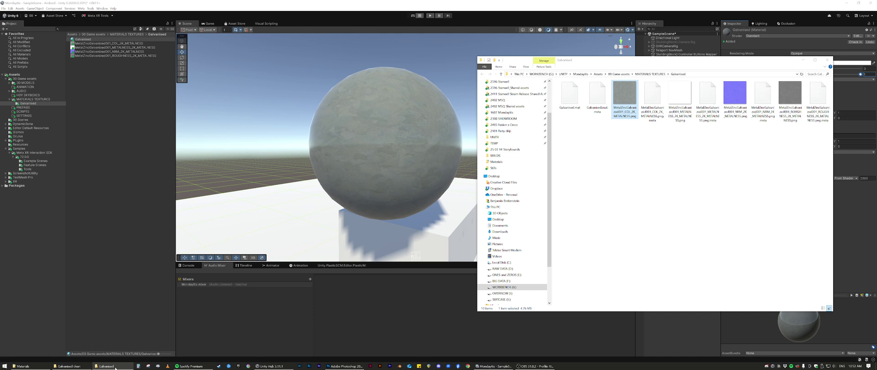
{"action": "left_click", "coordinate": [116, 367]}
{"action": "left_click", "coordinate": [69, 367]}
{"action": "left_click", "coordinate": [69, 367]}
{"action": "left_click", "coordinate": [22, 367]}
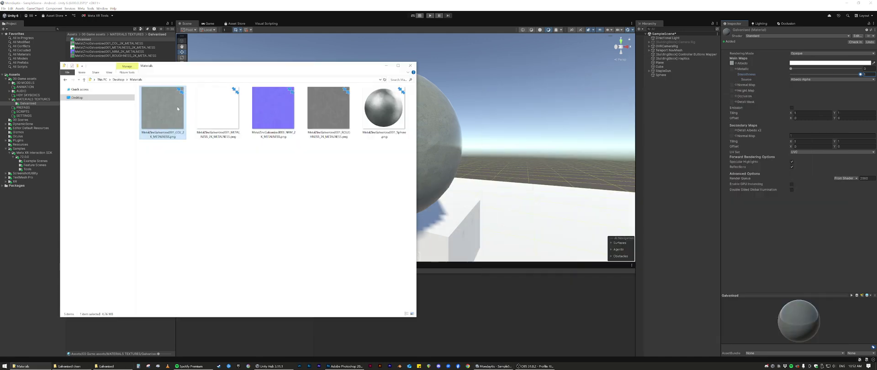
{"action": "left_click", "coordinate": [329, 192]}
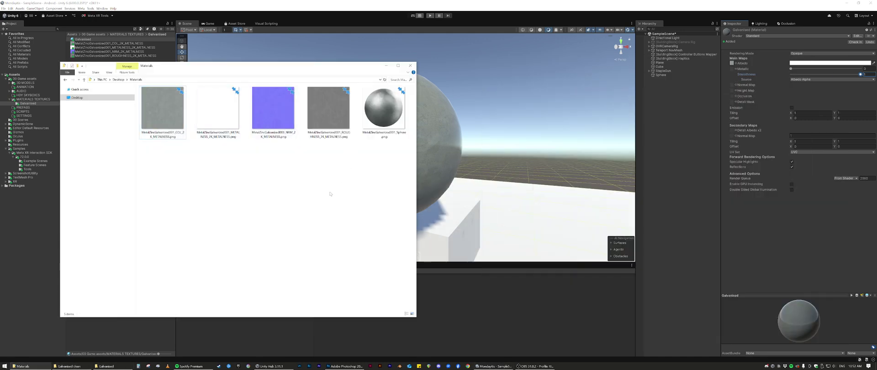
- Preview the ROUGHNESS and COL images at full size, then close the preview
{"action": "left_click", "coordinate": [331, 120]}
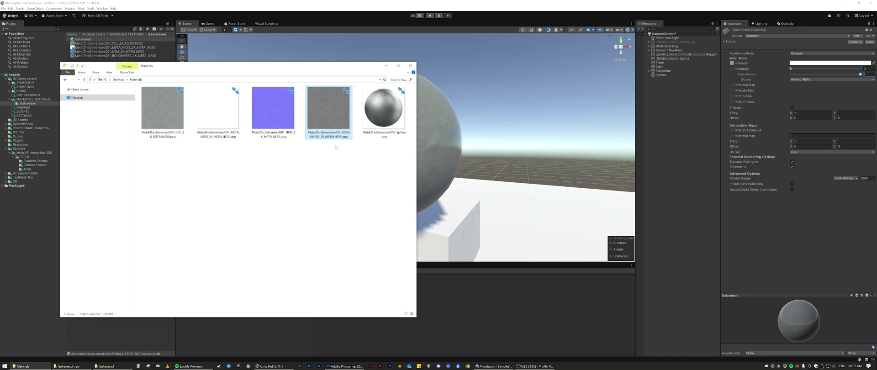
{"action": "key", "text": "space"}
{"action": "key", "text": "space"}
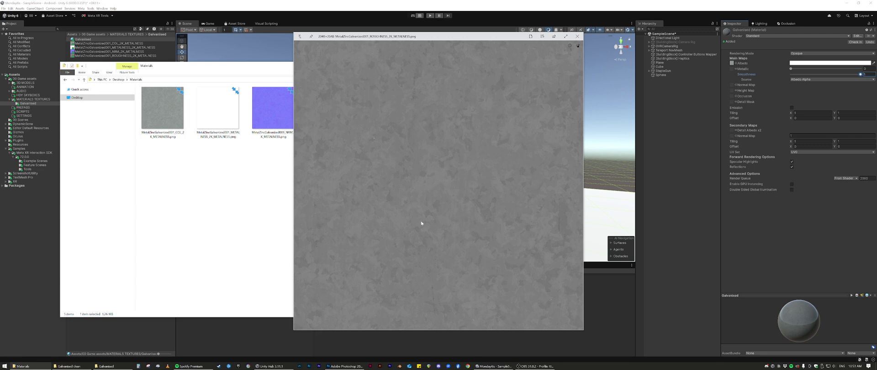
{"action": "left_click", "coordinate": [164, 106]}
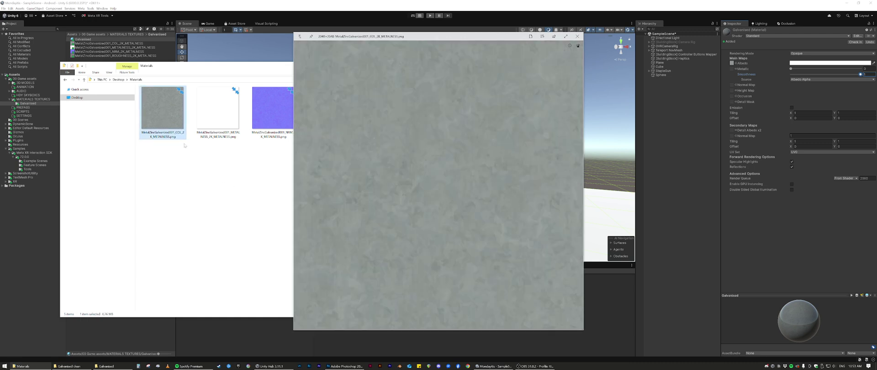
{"action": "left_click", "coordinate": [230, 214]}
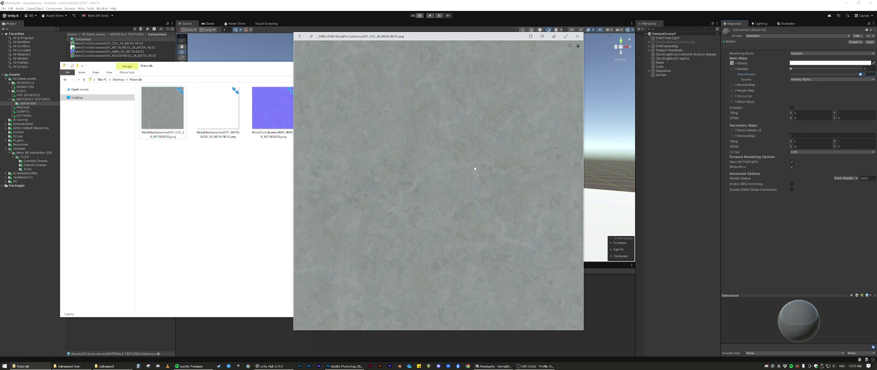
{"action": "key", "text": "Escape"}
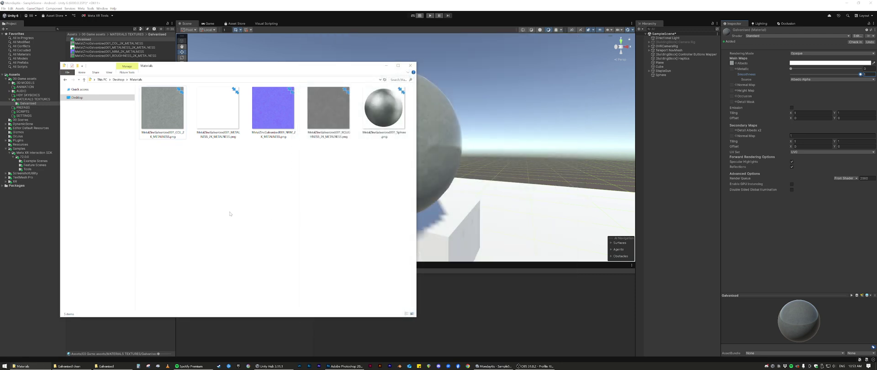
- Select the sphere's Galvanised material, lower Smoothness, and set Smoothness Source to Albedo Alpha
{"action": "left_click", "coordinate": [247, 44]}
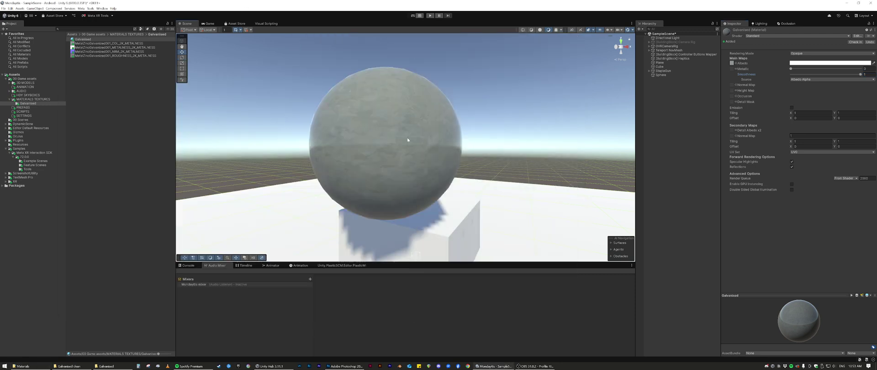
{"action": "left_click", "coordinate": [401, 163]}
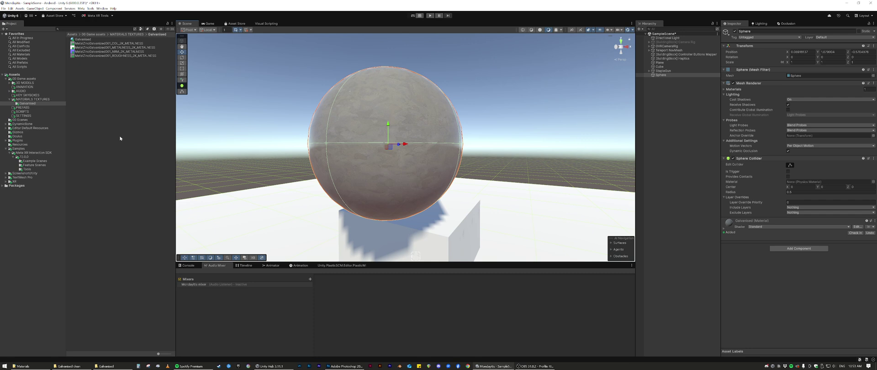
{"action": "left_click", "coordinate": [82, 39]}
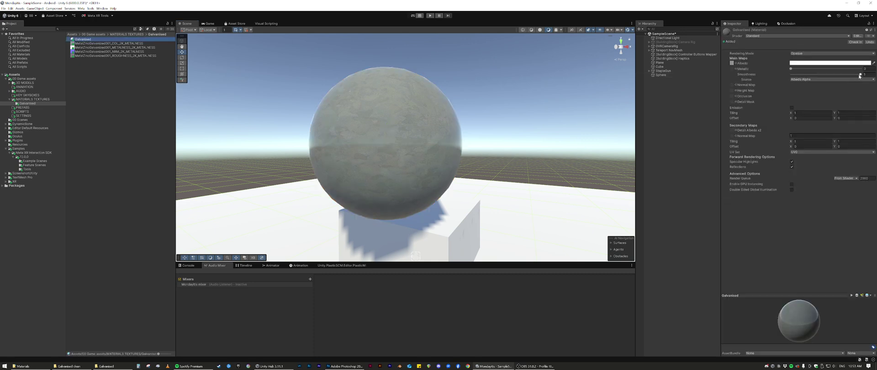
{"action": "mouse_move", "coordinate": [860, 77]}
{"action": "left_mouse_down"}
{"action": "mouse_move", "coordinate": [793, 76]}
{"action": "mouse_move", "coordinate": [861, 75]}
{"action": "left_mouse_up"}
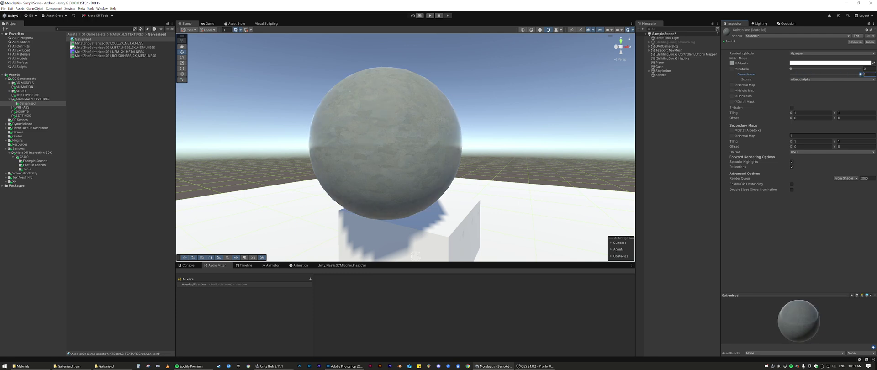
{"action": "left_click", "coordinate": [812, 79]}
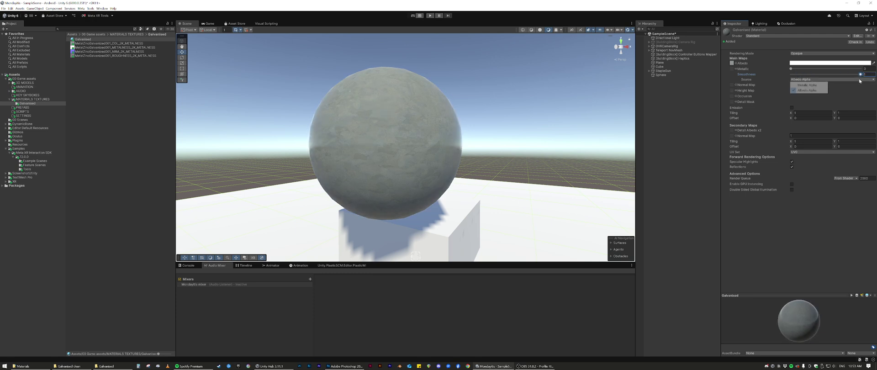
{"action": "left_click", "coordinate": [805, 91]}
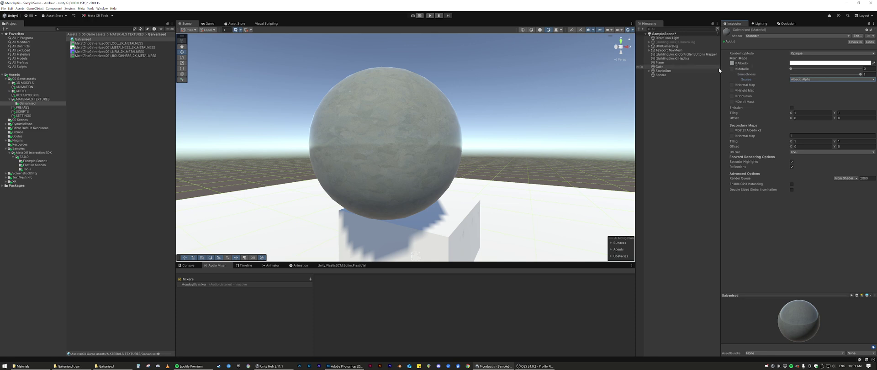
- Assign METALNESS as the metallic map and NRM as the normal map, with Smoothness 0.391
{"action": "left_click_drag", "start_coordinate": [96, 48], "coordinate": [732, 69]}
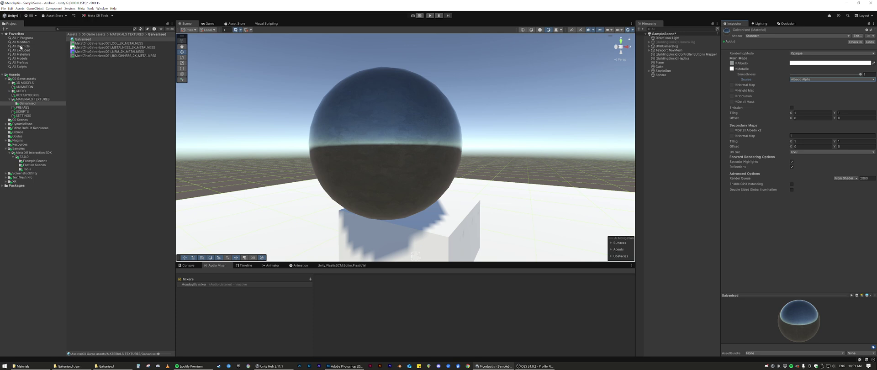
{"action": "left_click_drag", "start_coordinate": [77, 51], "coordinate": [732, 86]}
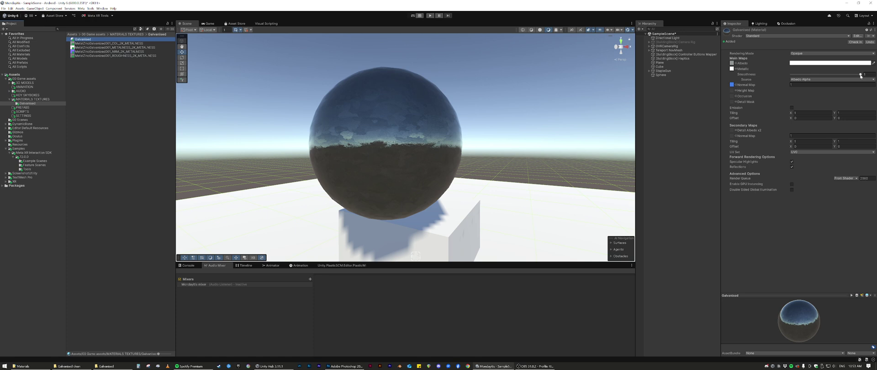
{"action": "mouse_move", "coordinate": [861, 75]}
{"action": "left_mouse_down"}
{"action": "mouse_move", "coordinate": [816, 78]}
{"action": "mouse_move", "coordinate": [866, 81]}
{"action": "left_mouse_up"}
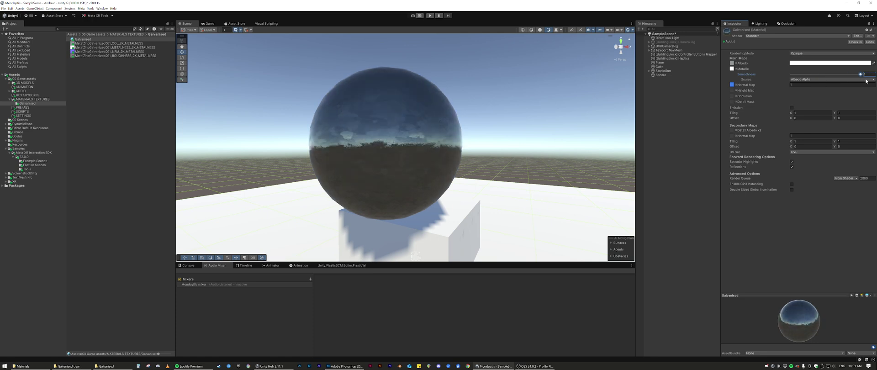
- Deselect the Galvanised material and switch to Photoshop with the colour texture open
{"action": "left_click", "coordinate": [115, 119]}
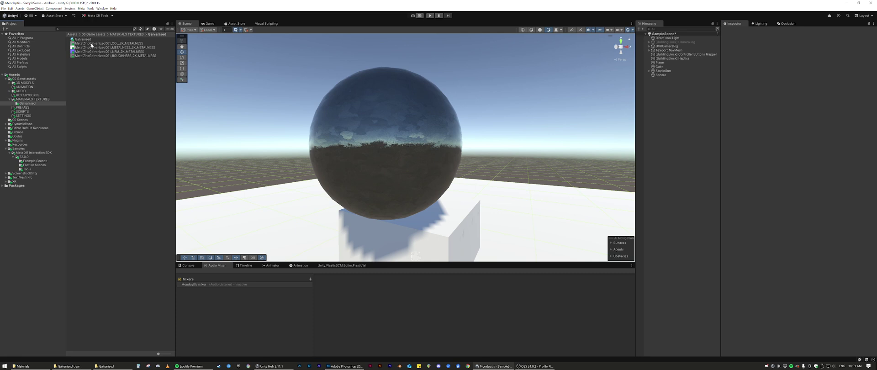
{"action": "key", "text": "alt+Tab"}
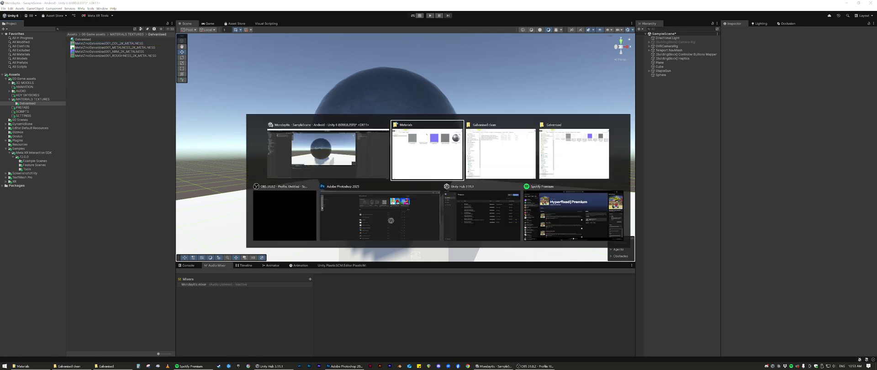
{"action": "key", "text": "alt+Tab"}
{"action": "key", "text": "alt+Tab"}
{"action": "key", "text": "alt+Tab"}
{"action": "key", "text": "alt+Tab"}
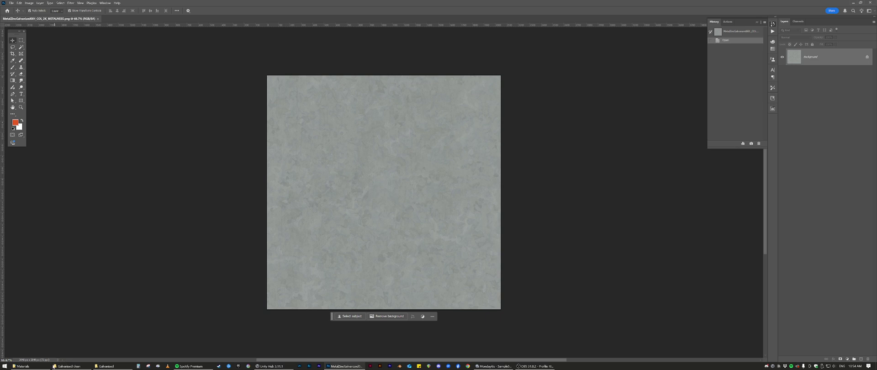
- Select the galvanized ROUGHNESS texture file in Unity's Project window
{"action": "mouse_move", "coordinate": [33, 367]}
{"action": "left_click", "coordinate": [32, 353]}
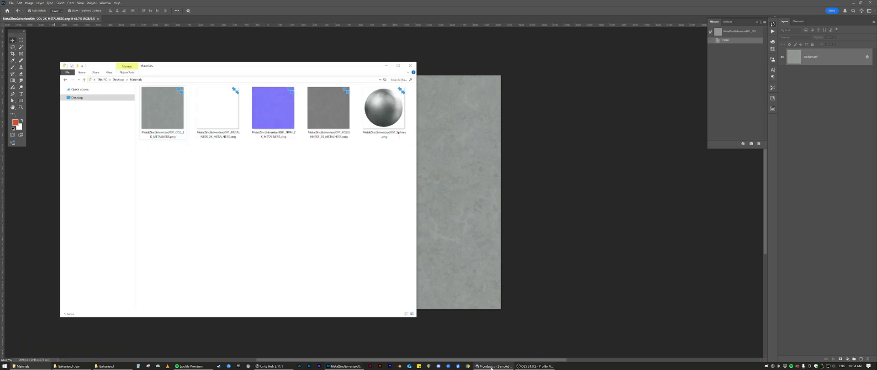
{"action": "left_click", "coordinate": [512, 367]}
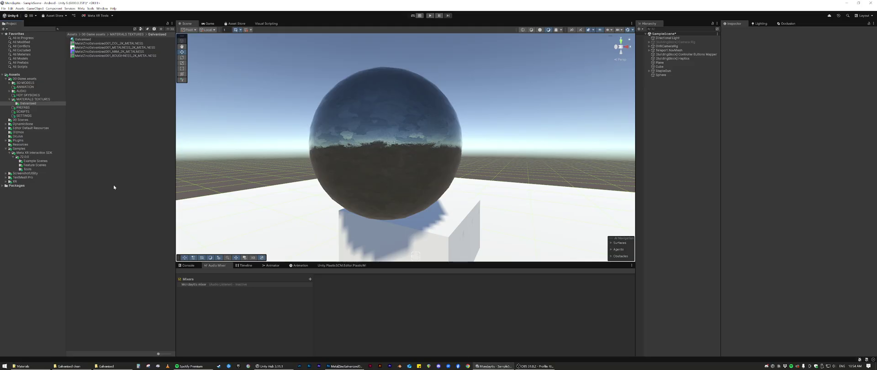
{"action": "left_click", "coordinate": [96, 56]}
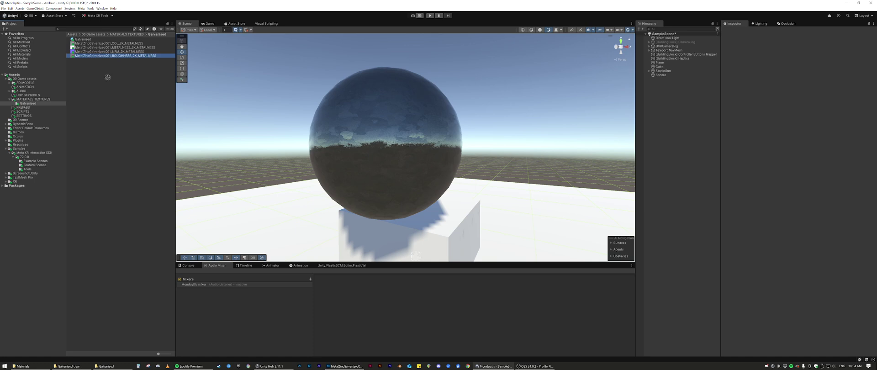
- Place the roughness texture as a new Photoshop layer and invert it with Ctrl+I
{"action": "key", "text": "alt+Tab"}
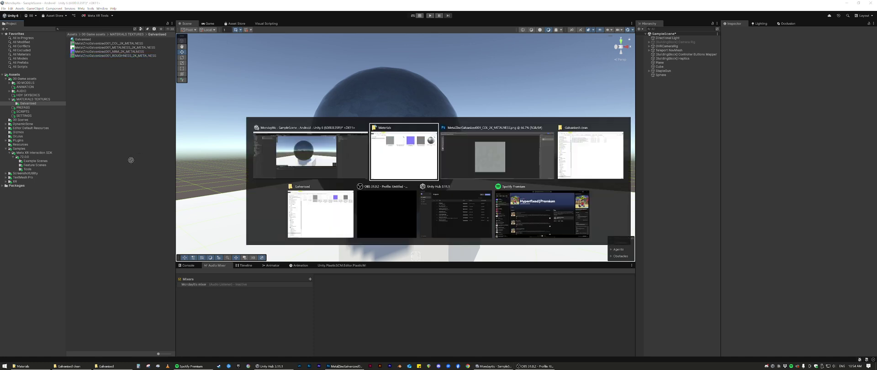
{"action": "key", "text": "alt+Tab"}
{"action": "key", "text": "ctrl+v"}
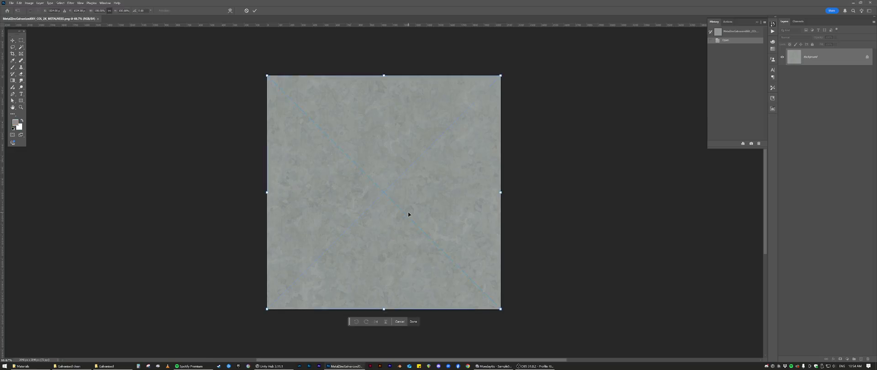
{"action": "key", "text": "Return"}
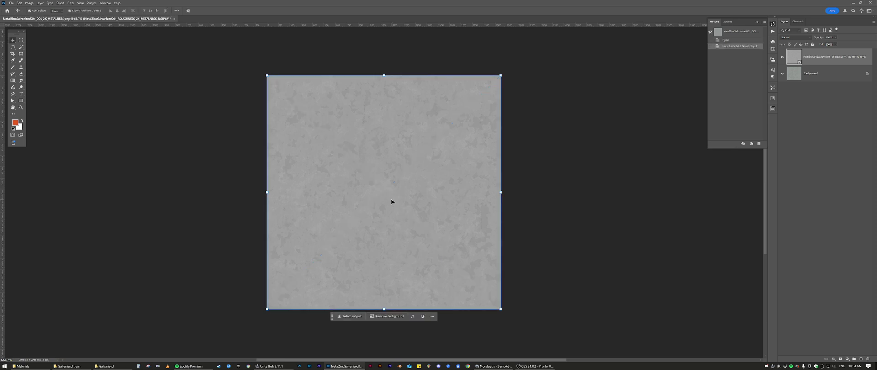
{"action": "key", "text": "ctrl+i"}
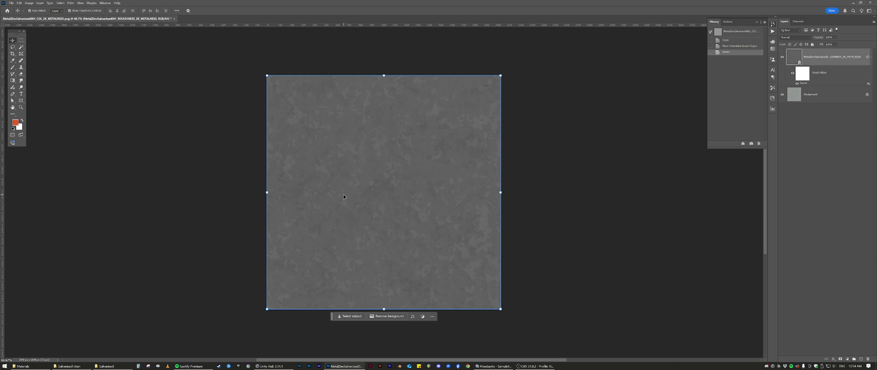
- Apply Levels with white input 127 and black 39, comparing smoothness on the Unity sphere
{"action": "key", "text": "ctrl+l"}
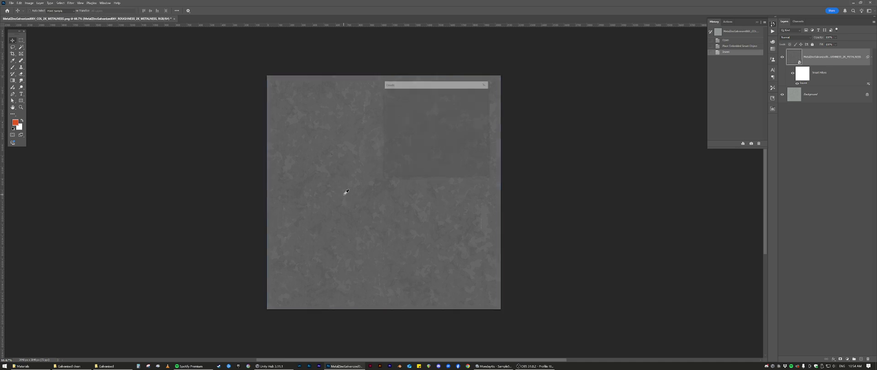
{"action": "left_click_drag", "start_coordinate": [455, 143], "coordinate": [422, 143]}
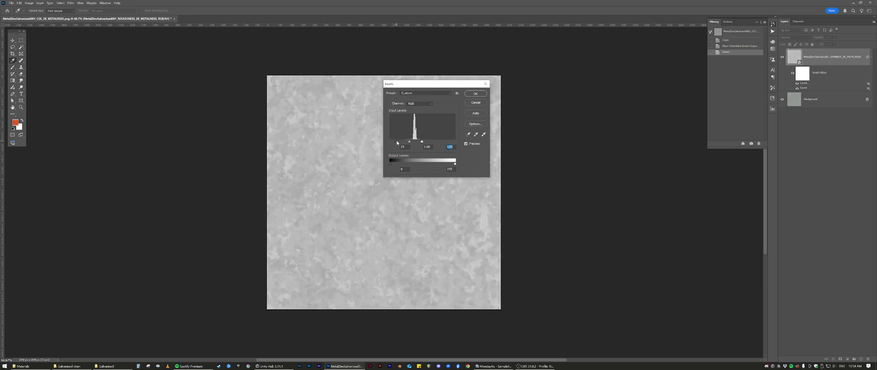
{"action": "left_click_drag", "start_coordinate": [400, 142], "coordinate": [401, 144]}
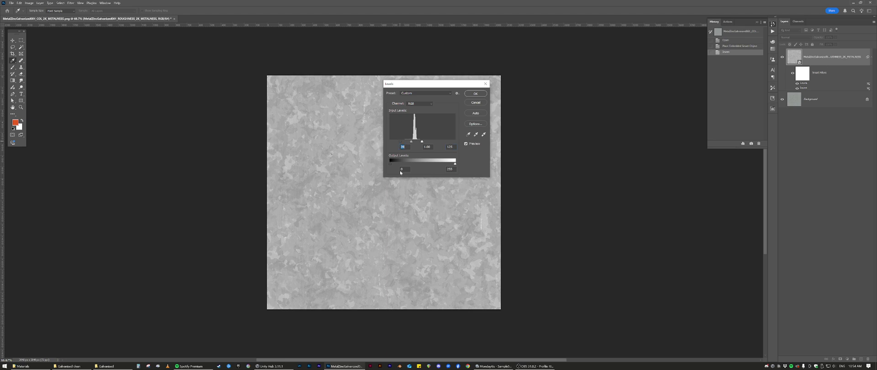
{"action": "left_click", "coordinate": [496, 366]}
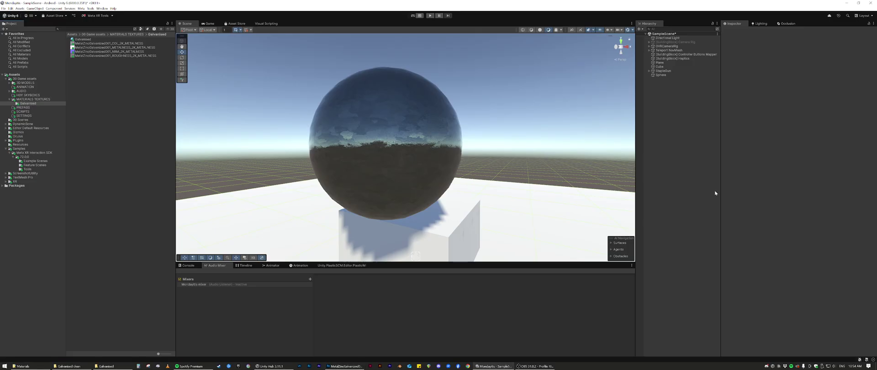
{"action": "left_click", "coordinate": [82, 39]}
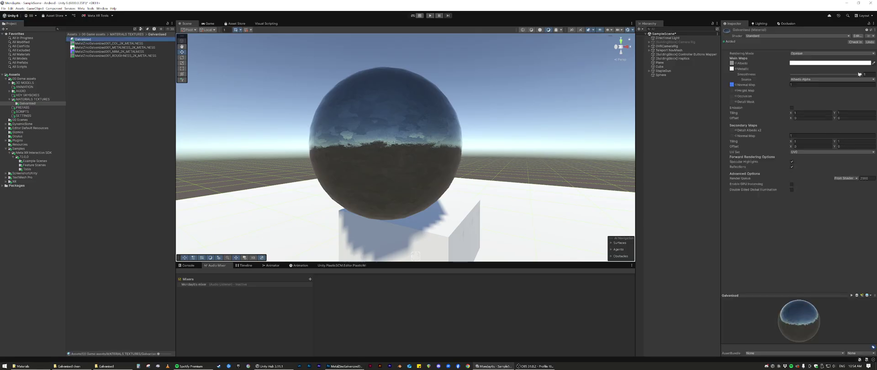
{"action": "mouse_move", "coordinate": [863, 76]}
{"action": "left_mouse_down"}
{"action": "mouse_move", "coordinate": [798, 75]}
{"action": "mouse_move", "coordinate": [872, 79]}
{"action": "left_mouse_up"}
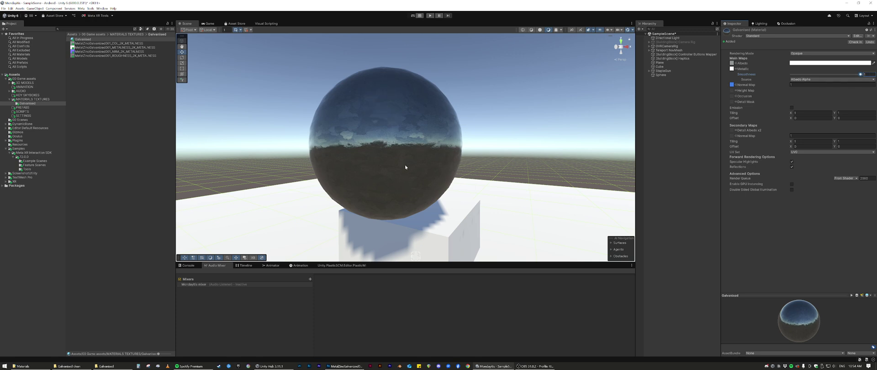
- Reset Levels, set the white input to 129, and apply the adjustment
{"action": "key", "text": "alt+Tab"}
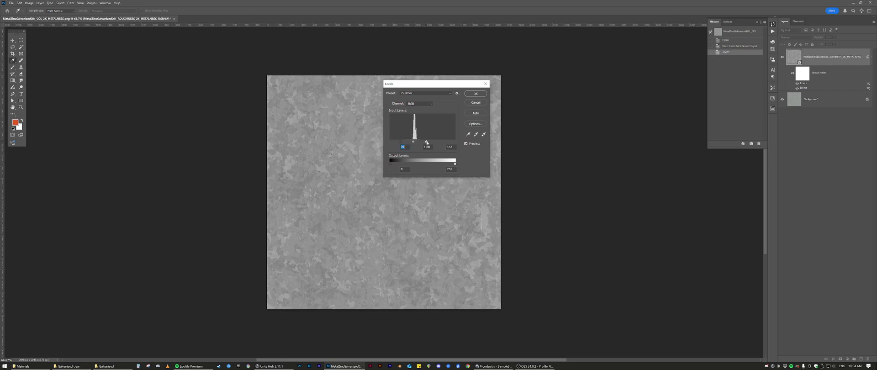
{"action": "left_click_drag", "start_coordinate": [422, 142], "coordinate": [425, 143]}
{"action": "key", "text": "ctrl+z"}
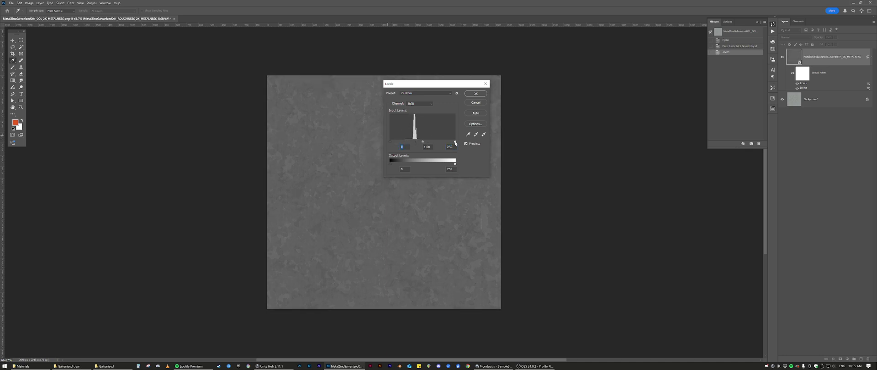
{"action": "left_click_drag", "start_coordinate": [455, 142], "coordinate": [405, 143]}
{"action": "left_click", "coordinate": [474, 95]}
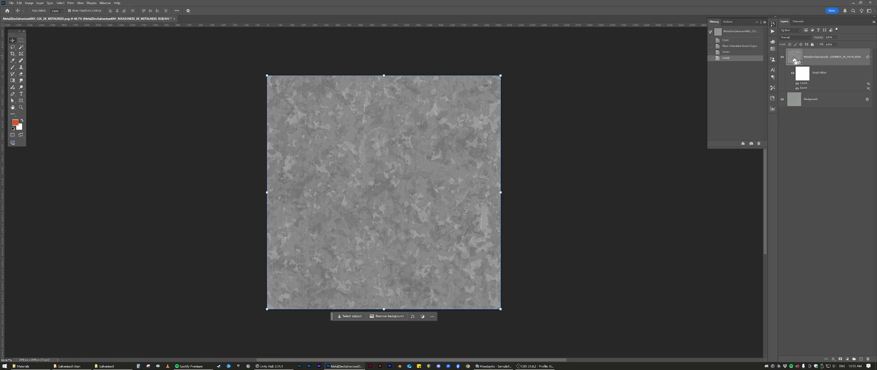
- Load the roughness layer's pixels as a selection, hide that layer, deselect, and activate the Background layer
{"action": "left_click", "coordinate": [791, 57], "text": "ctrl"}
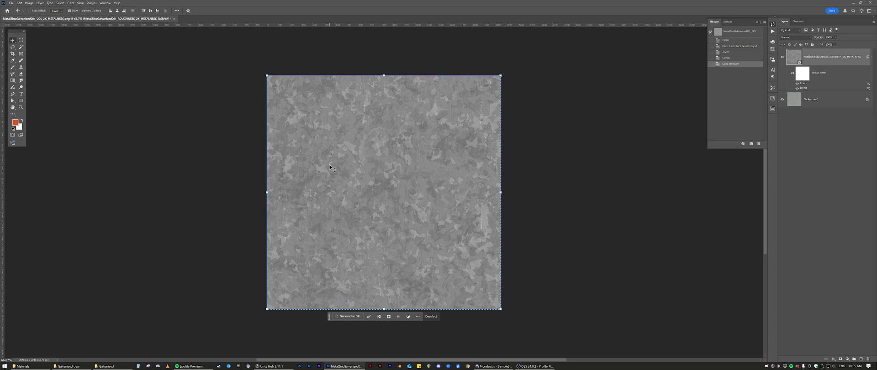
{"action": "left_click", "coordinate": [782, 58]}
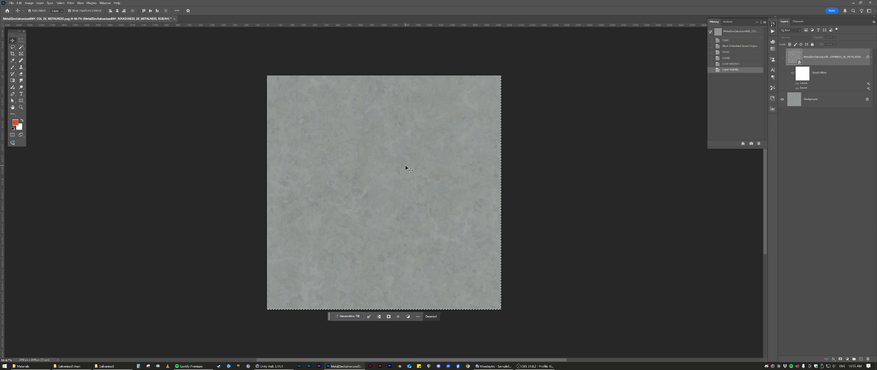
{"action": "key", "text": "w"}
{"action": "right_click", "coordinate": [417, 170]}
{"action": "left_click", "coordinate": [441, 237]}
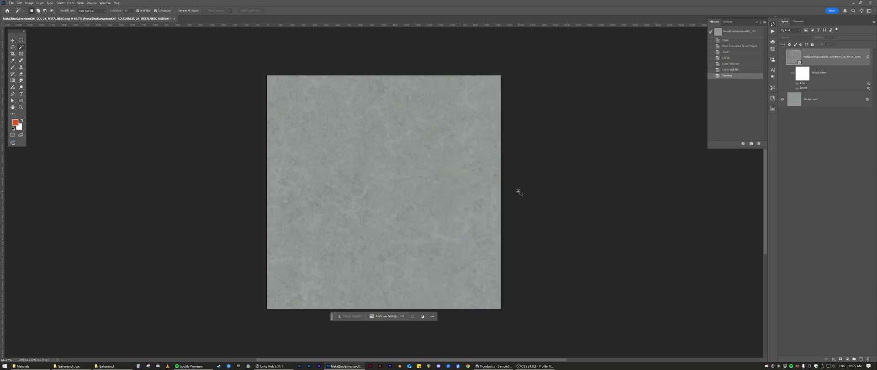
{"action": "key", "text": "v"}
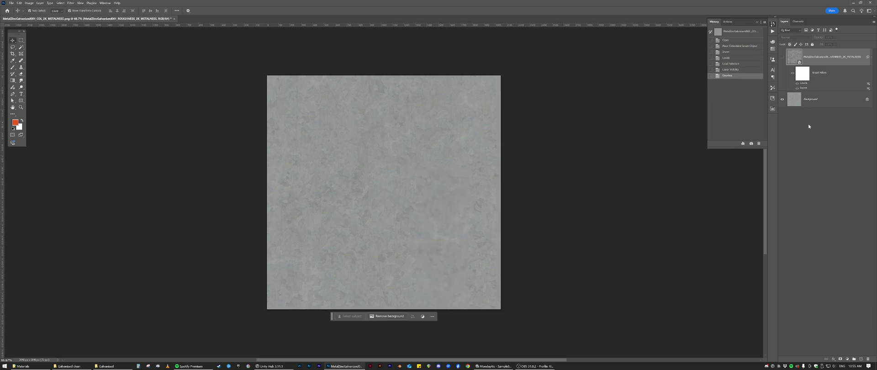
{"action": "left_click", "coordinate": [795, 102]}
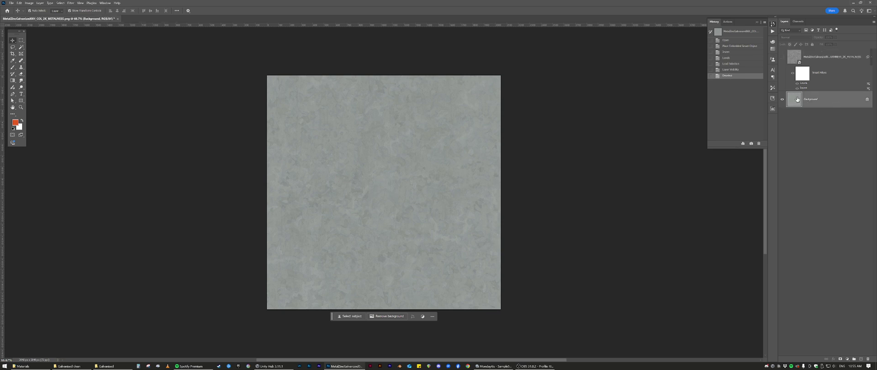
- Add a layer mask to the Background and paste the copied texture into it
{"action": "left_click", "coordinate": [841, 359]}
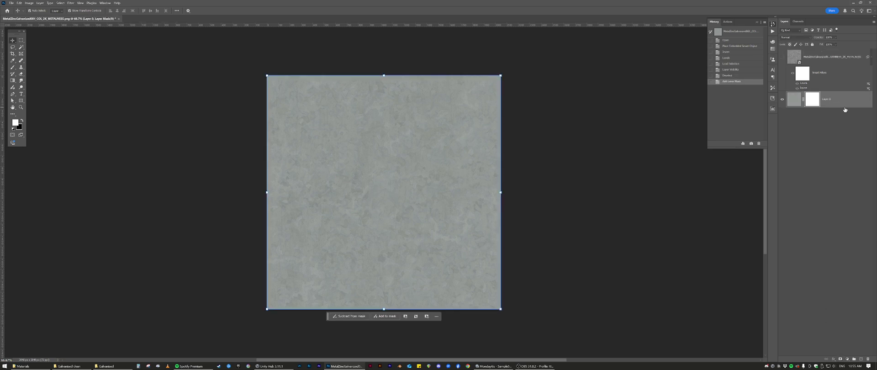
{"action": "left_click", "coordinate": [812, 100], "text": "alt"}
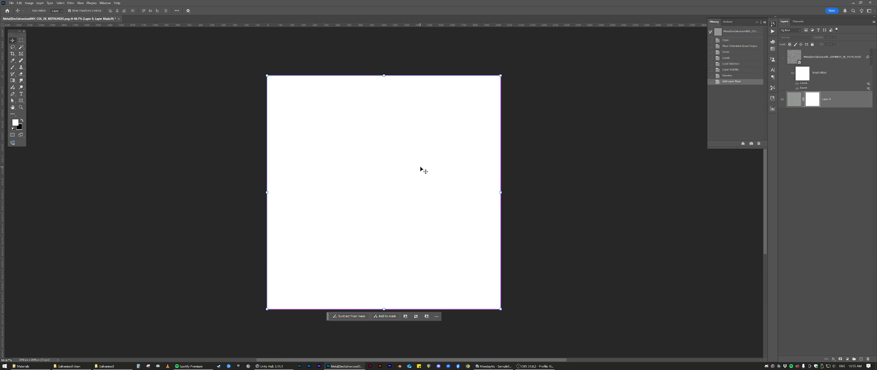
{"action": "key", "text": "ctrl+v"}
{"action": "key", "text": "w"}
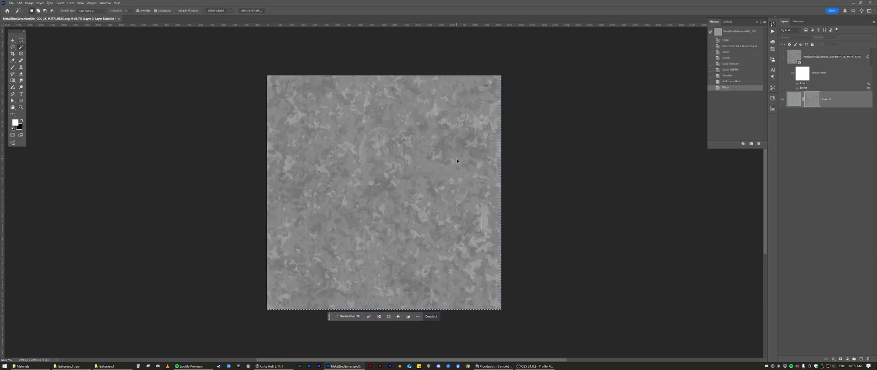
{"action": "right_click", "coordinate": [466, 166]}
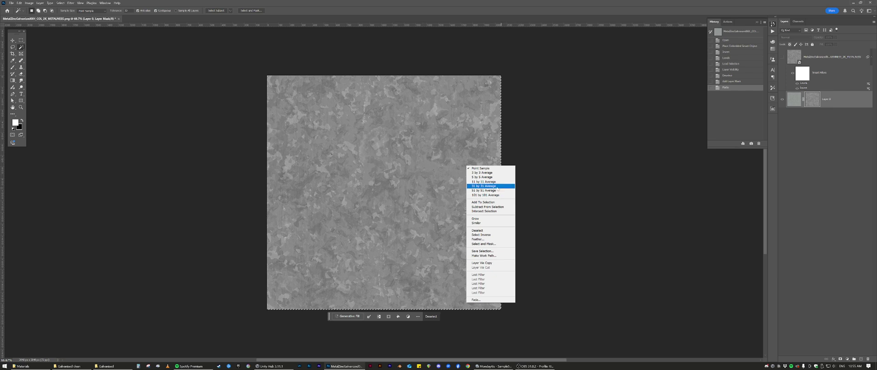
{"action": "left_click", "coordinate": [483, 230]}
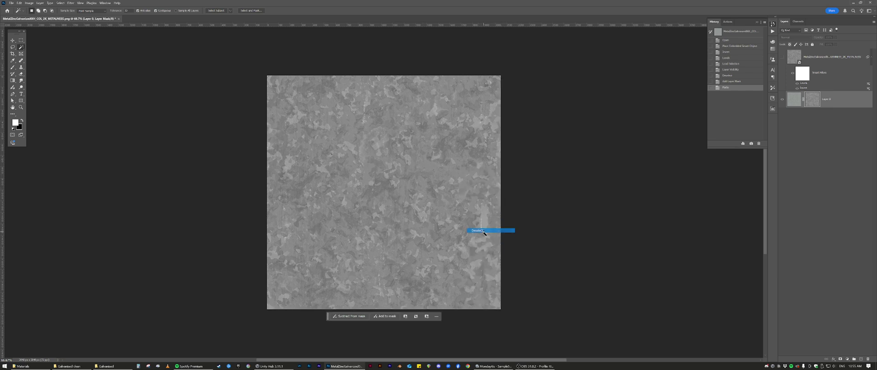
{"action": "left_click", "coordinate": [794, 102]}
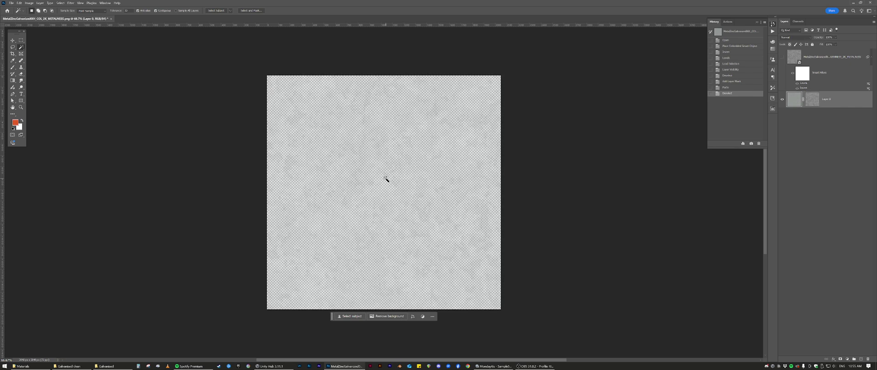
- Check Layer 0's image and mask to review the transparency, then deselect the layer
{"action": "key", "text": "v"}
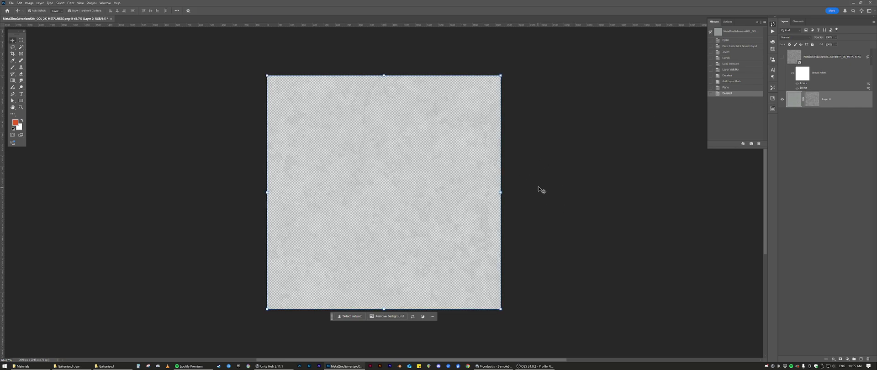
{"action": "left_click", "coordinate": [794, 99]}
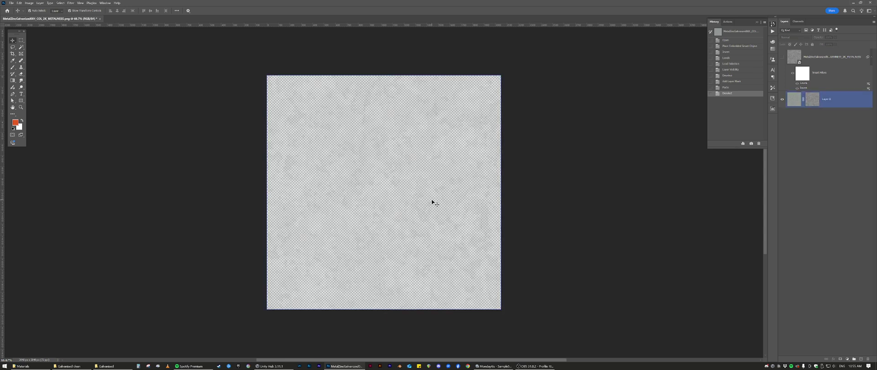
{"action": "left_click", "coordinate": [794, 101]}
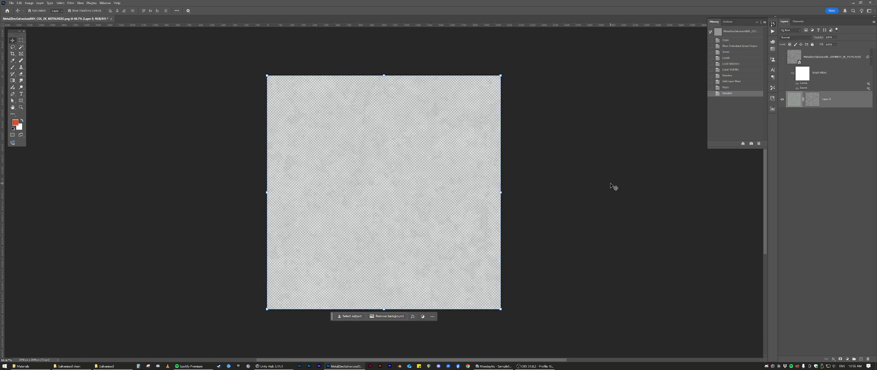
{"action": "left_click", "coordinate": [813, 99]}
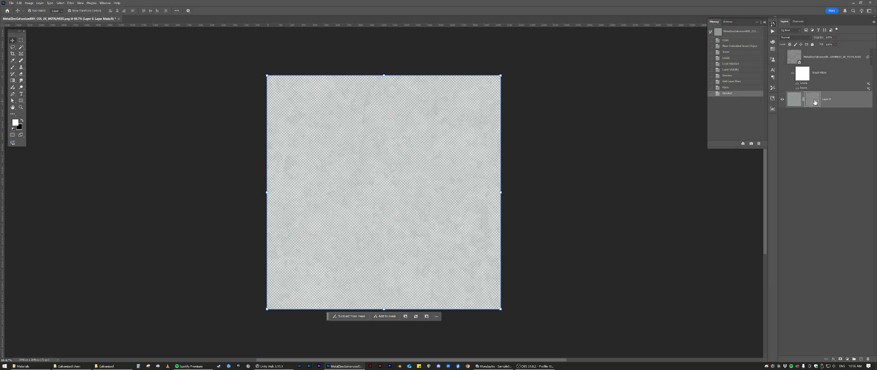
{"action": "left_click", "coordinate": [795, 100]}
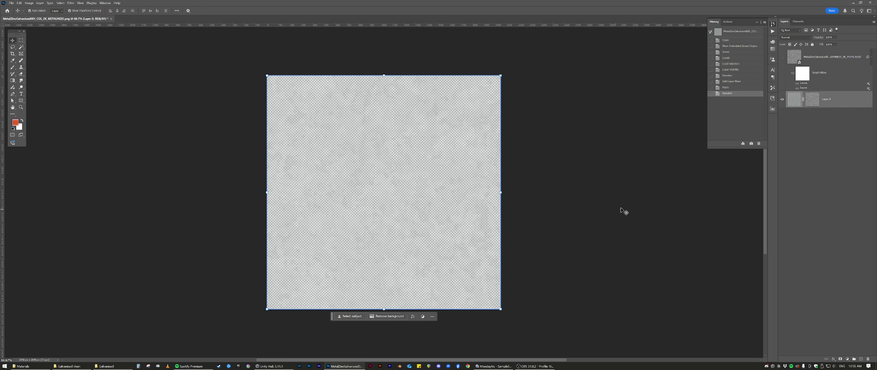
{"action": "left_click", "coordinate": [554, 172]}
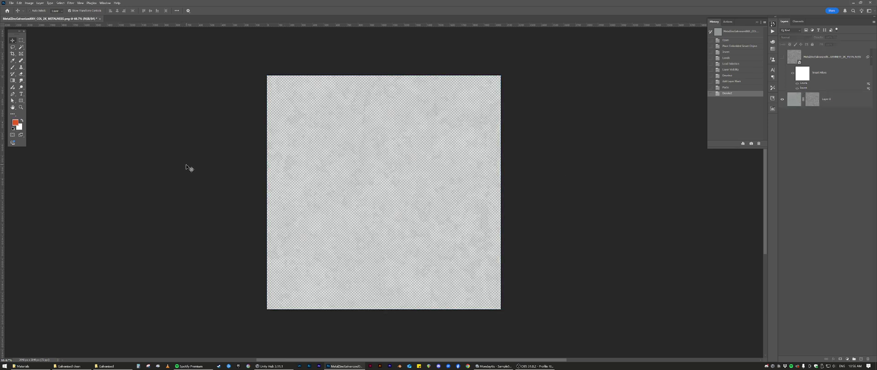
- Save a PNG copy over MetalZincGalvanized001_COL_2K_METALNESS.png, confirming the replacement
{"action": "key", "text": "ctrl+alt+s"}
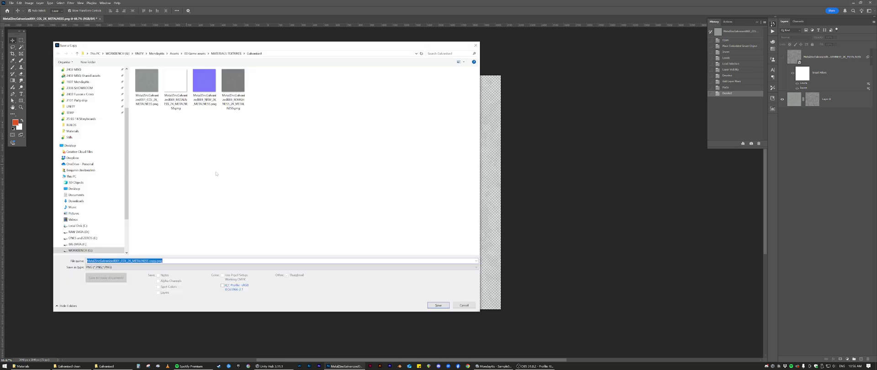
{"action": "left_click", "coordinate": [147, 86]}
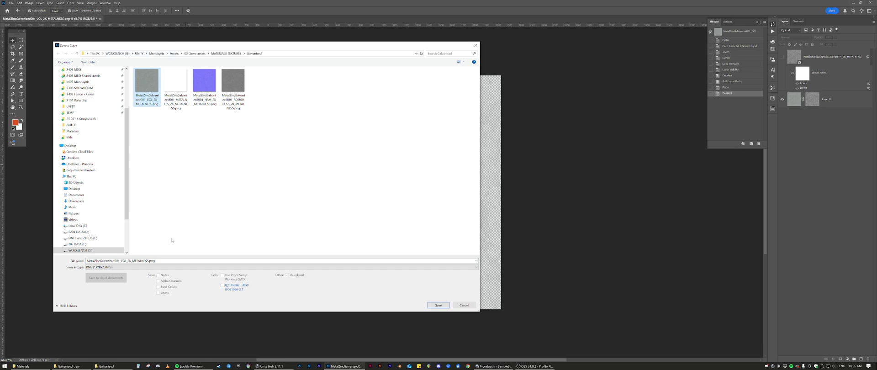
{"action": "left_click", "coordinate": [439, 305]}
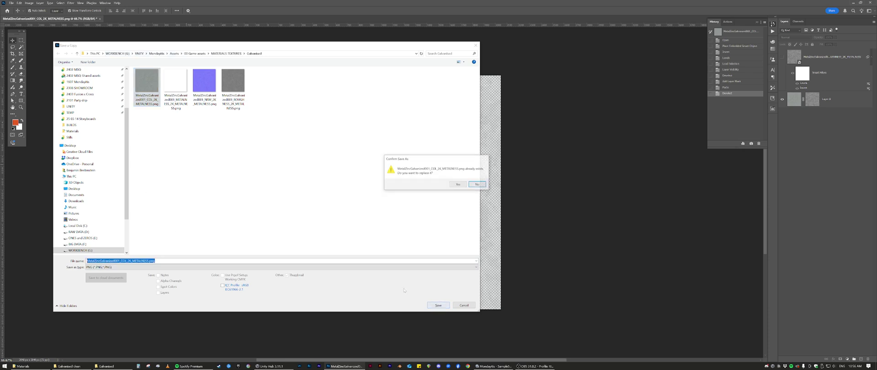
{"action": "left_click", "coordinate": [458, 186]}
{"action": "left_click", "coordinate": [340, 77]}
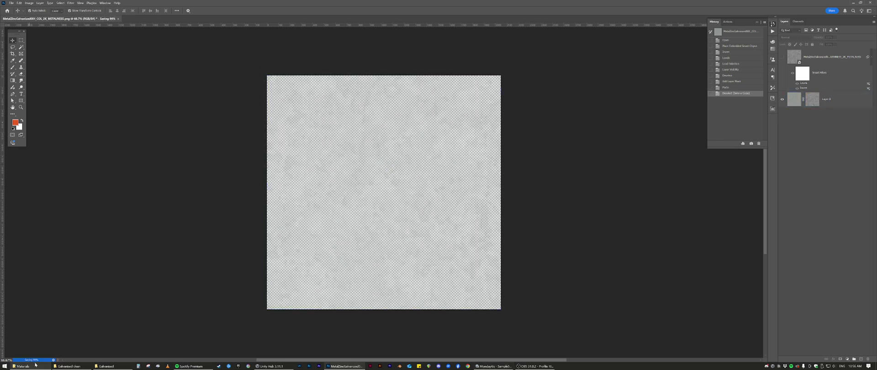
- Back in Unity, orbit and zoom around the sphere to inspect the mottled shiny and dull reflections
{"action": "left_click", "coordinate": [493, 366]}
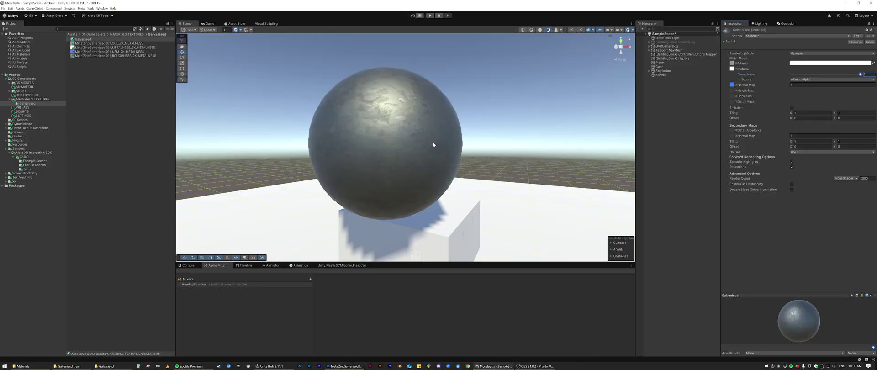
{"action": "left_click_drag", "start_coordinate": [410, 132], "coordinate": [555, 213]}
{"action": "left_click_drag", "start_coordinate": [424, 127], "coordinate": [453, 153]}
{"action": "mouse_move", "coordinate": [861, 74]}
{"action": "left_mouse_down"}
{"action": "mouse_move", "coordinate": [851, 76]}
{"action": "mouse_move", "coordinate": [863, 75]}
{"action": "left_mouse_up"}
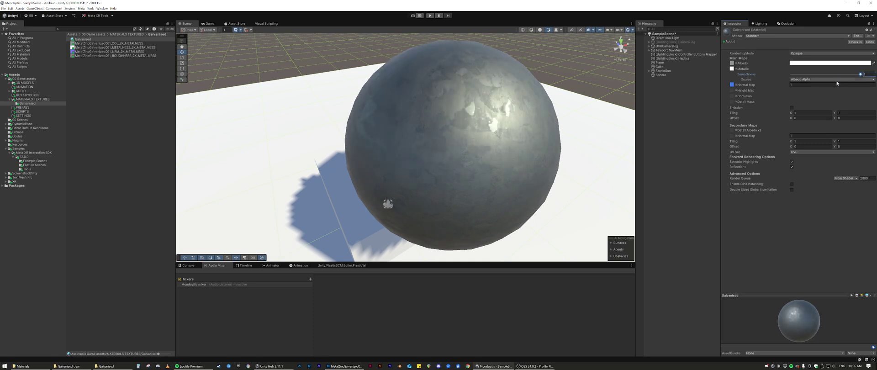
{"action": "scroll", "coordinate": [479, 195], "scroll_direction": "down", "scroll_amount": 3}
{"action": "left_click_drag", "start_coordinate": [484, 187], "coordinate": [427, 184]}
{"action": "scroll", "coordinate": [432, 170], "scroll_direction": "up", "scroll_amount": 2}
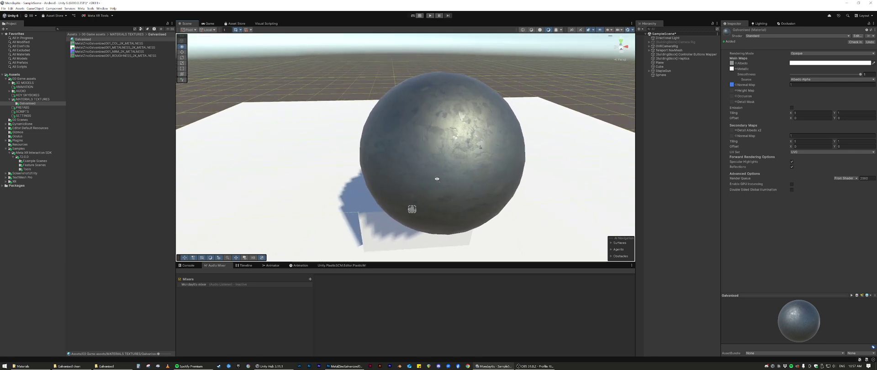